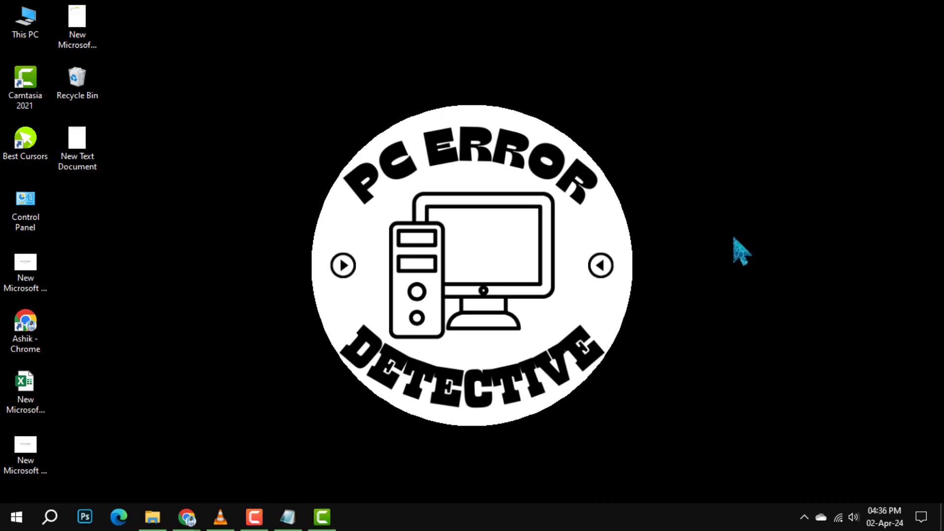
Run wsreset.exe from the Run dialog to reset the Microsoft Store.
key(super+r)
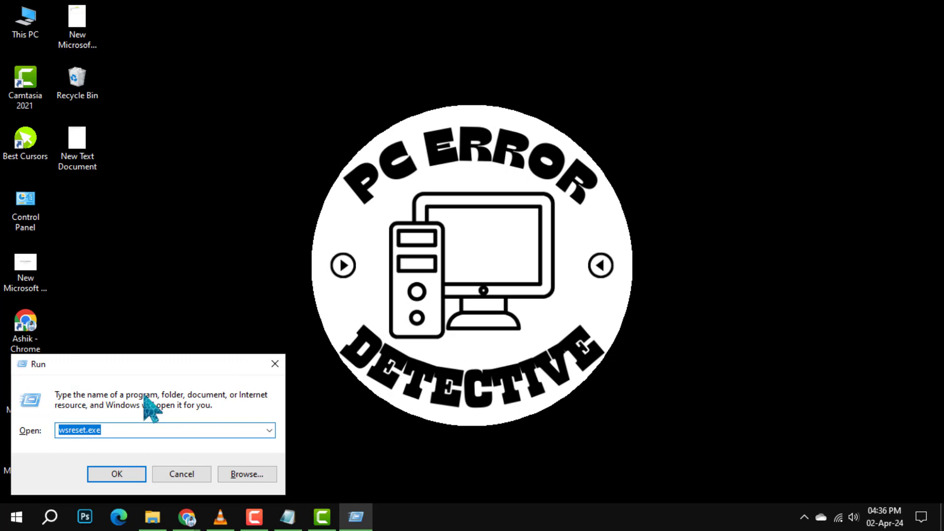
click(136, 431)
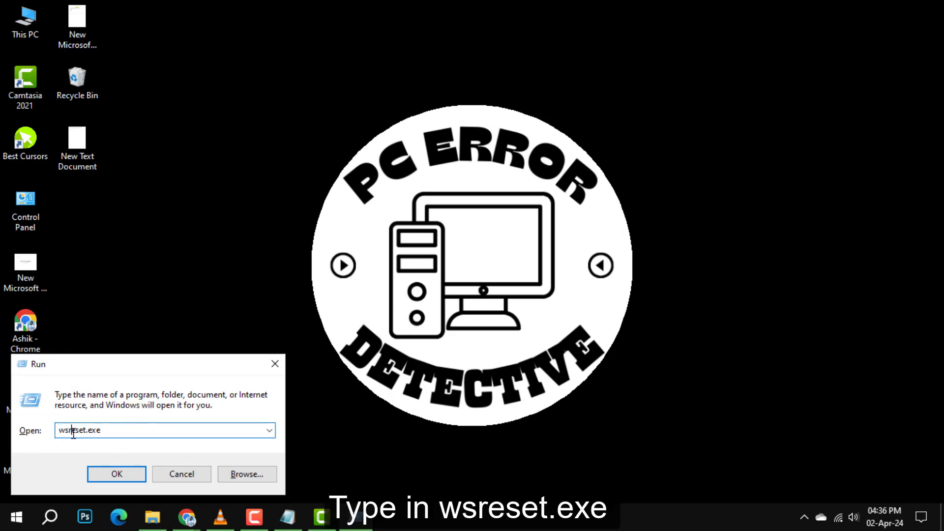
click(118, 476)
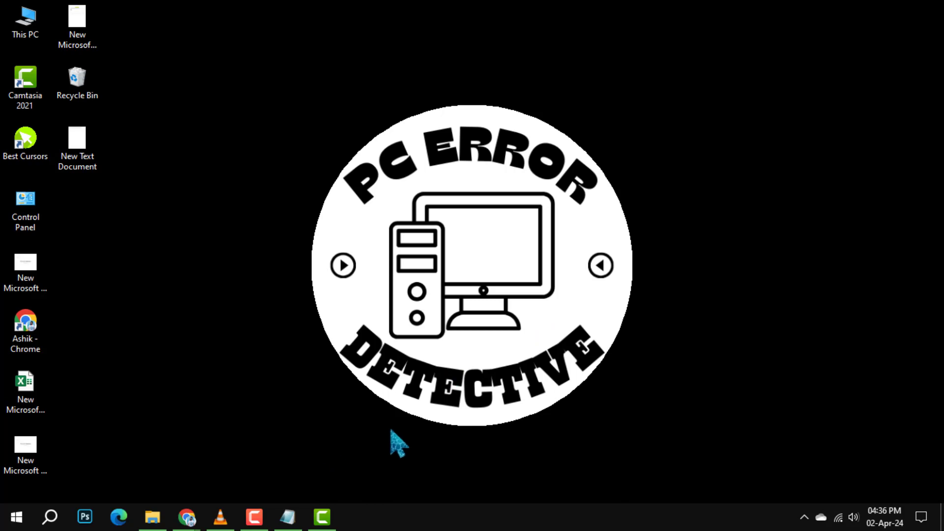
Try the local-appdata OneDrive reset command and dismiss the not-found error.
key(super+r)
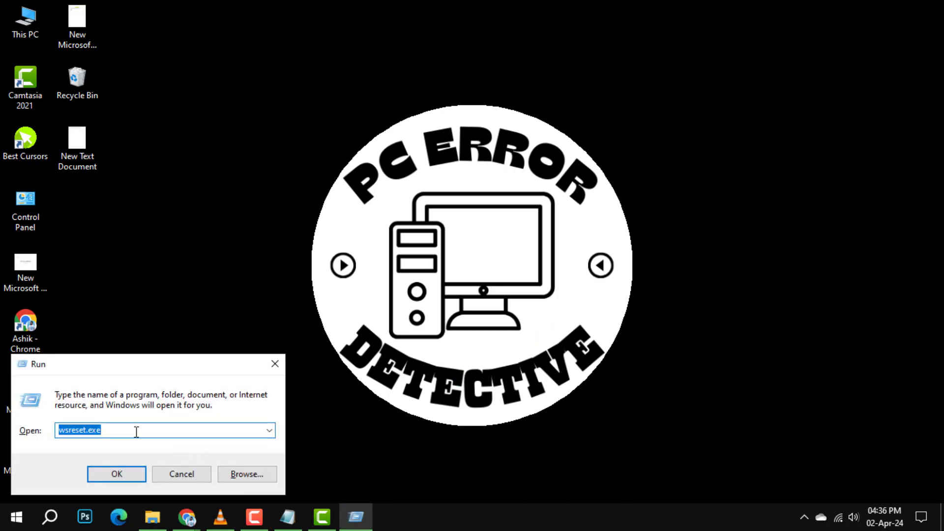
key(ctrl+v)
mouse_move(207, 436)
mouse_down()
mouse_move(36, 434)
mouse_move(267, 440)
mouse_up()
click(95, 428)
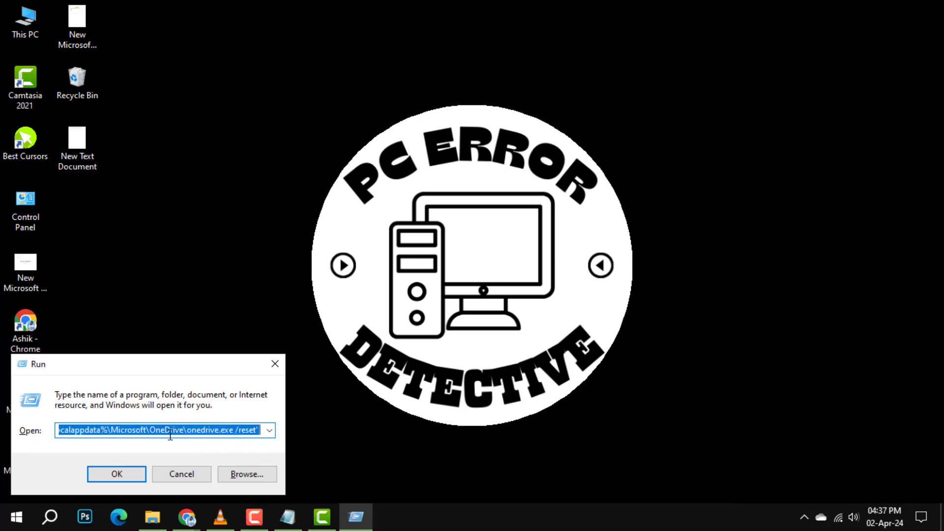
click(117, 476)
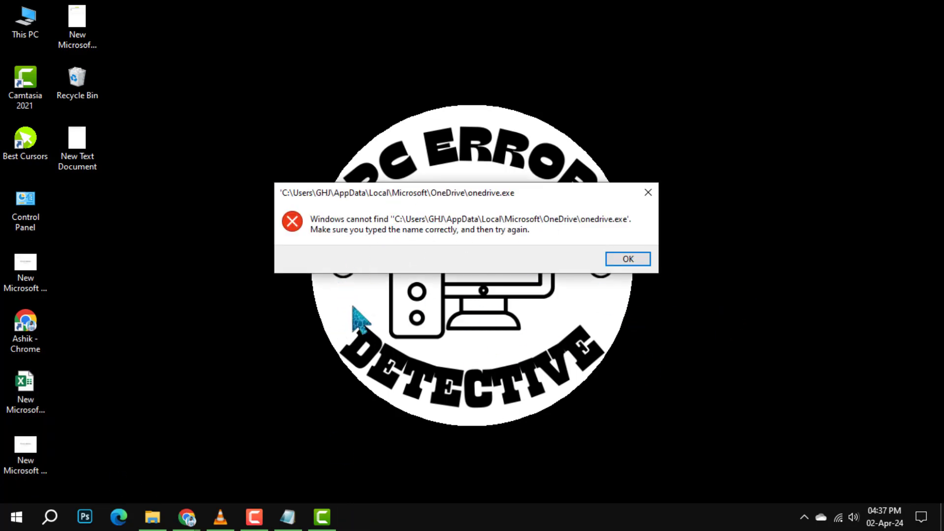
key(Return)
Run "C:\Program Files\Microsoft OneDrive\onedrive.exe /reset" without quotes from the Run dialog.
key(ctrl+v)
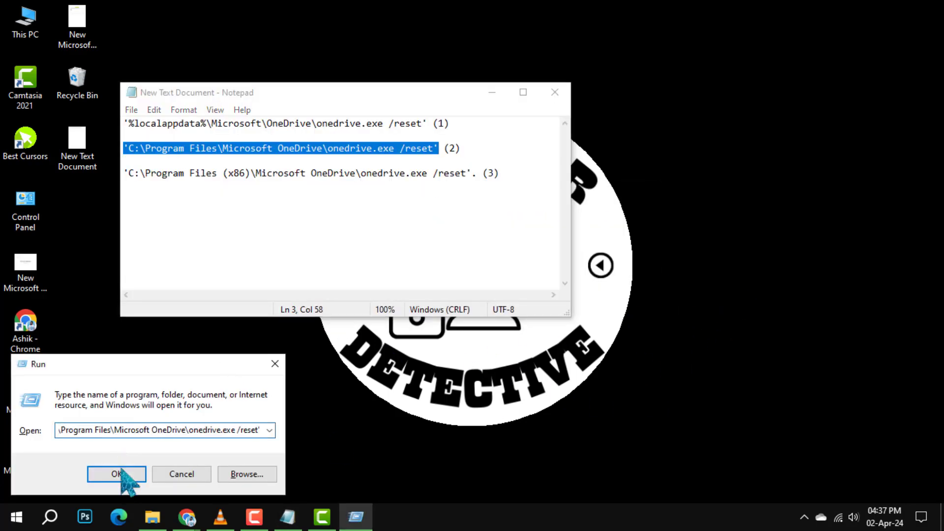
drag(128, 148, 435, 148)
key(ctrl+c)
click(112, 430)
key(ctrl+a)
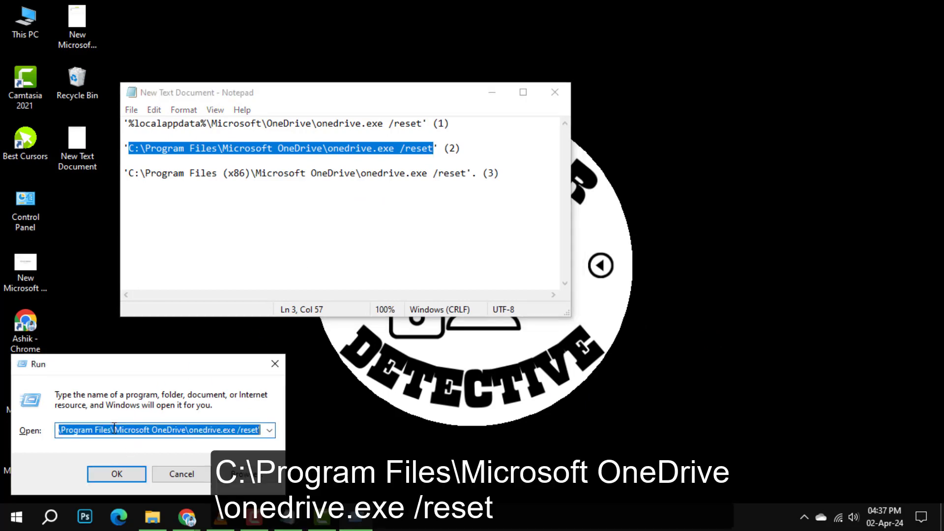
key(ctrl+v)
click(116, 474)
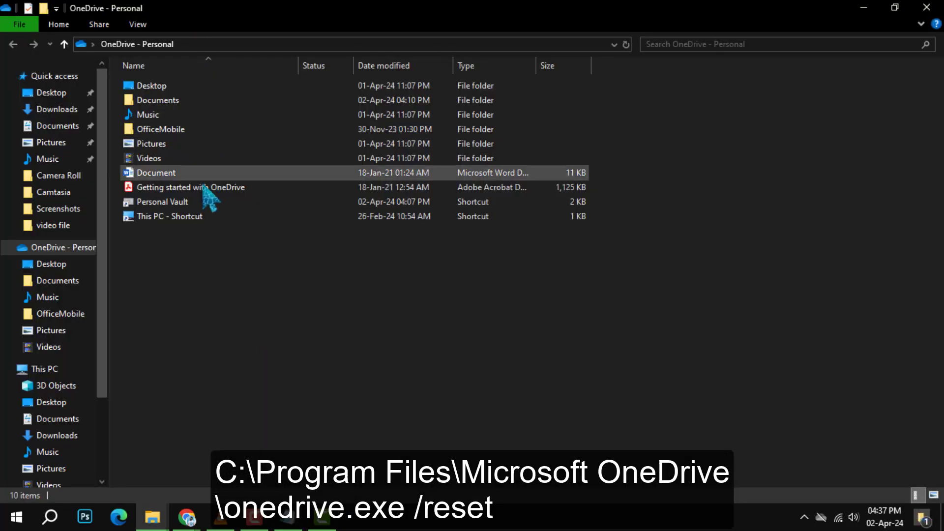